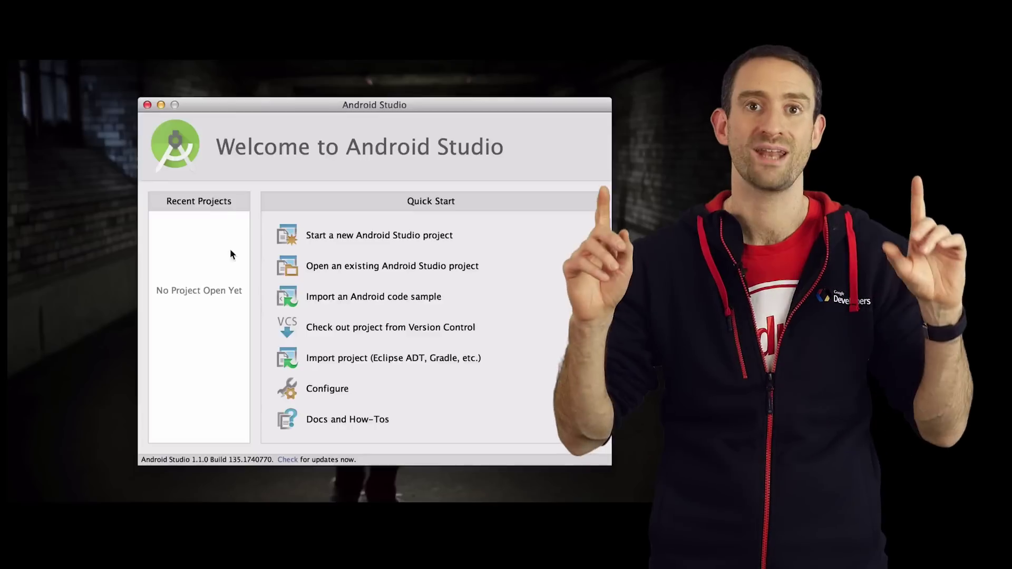
Open the Import an Android code sample browser in Android Studio
{"action": "left_click", "coordinate": [325, 295]}
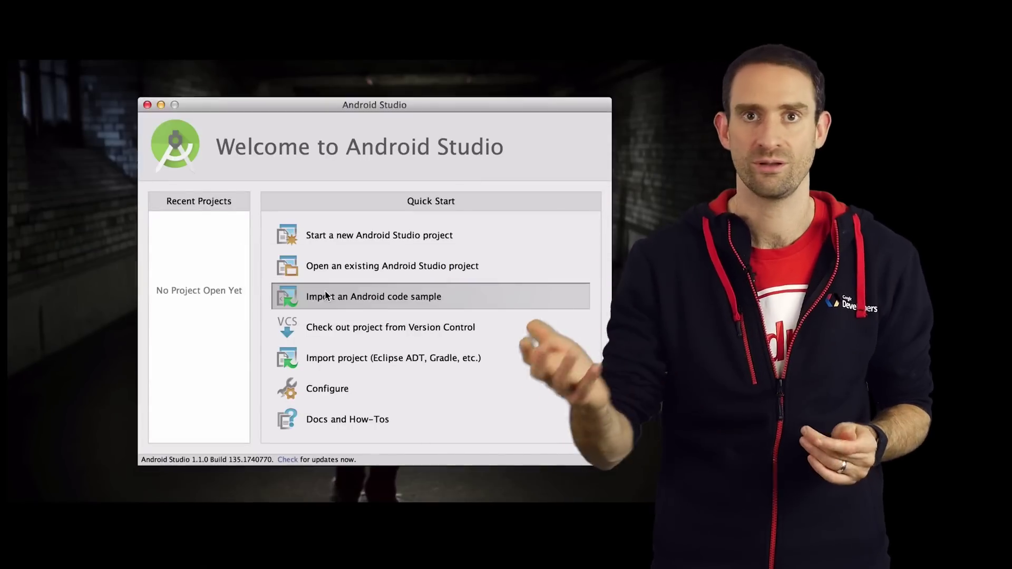
{"action": "type", "text": "bas"}
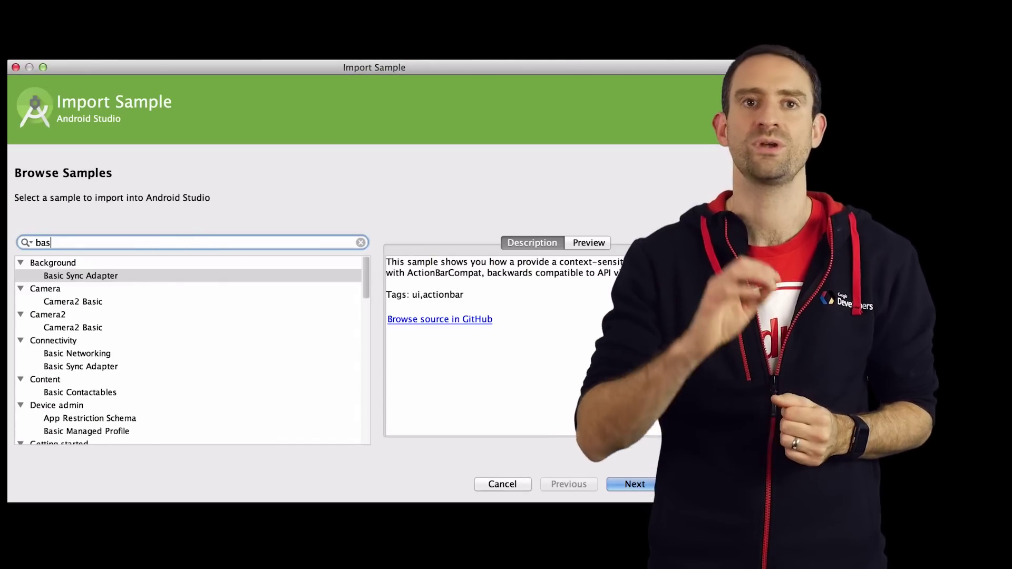
{"action": "type", "text": "ic"}
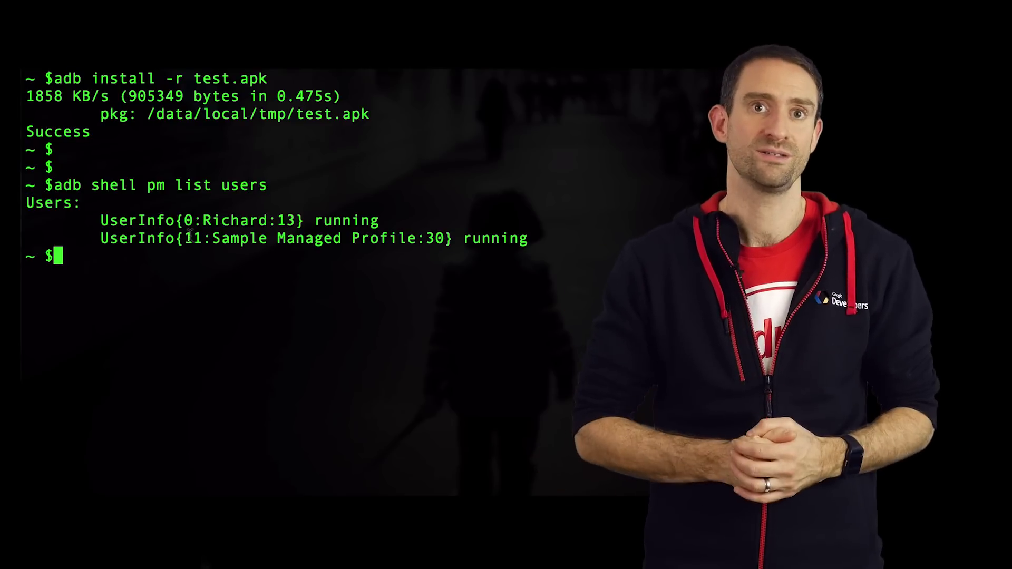
Start a fresh Terminal prompt for the next adb shell command
{"action": "key", "text": "Return"}
{"action": "key", "text": "Return"}
{"action": "type", "text": "adb shel"}
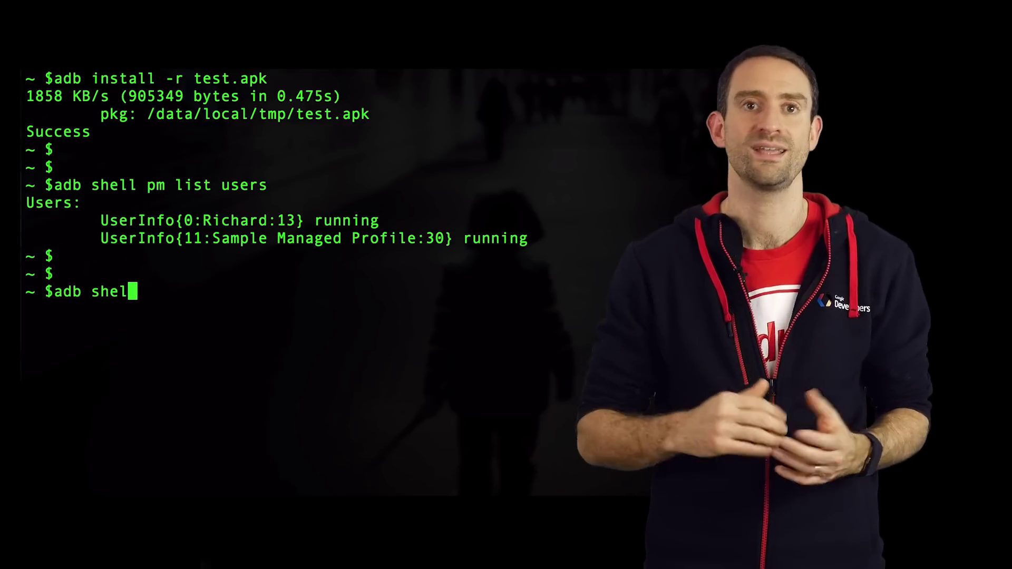
{"action": "type", "text": "l am start --user 11"}
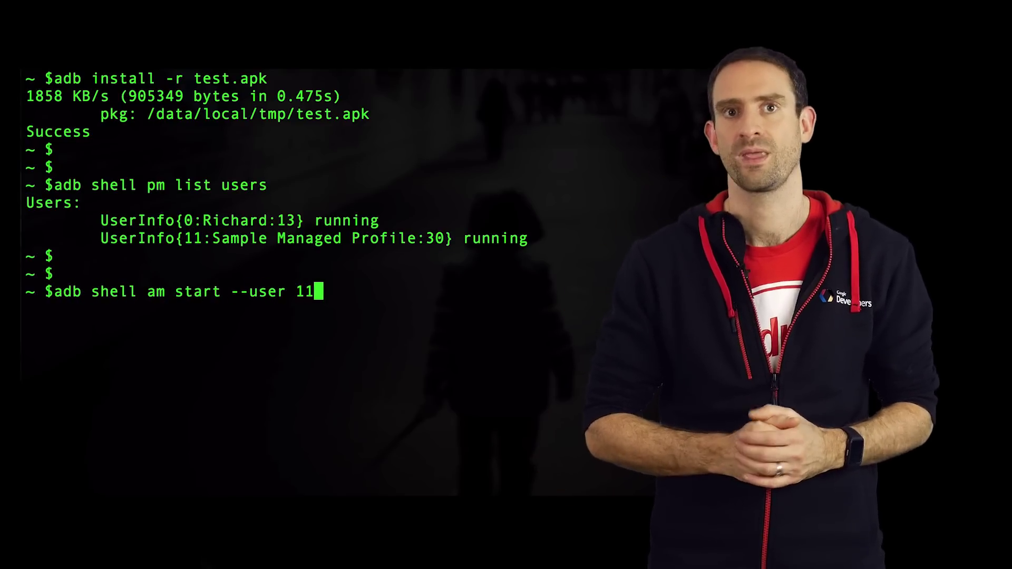
{"action": "type", "text": " -n \"com.example.te"}
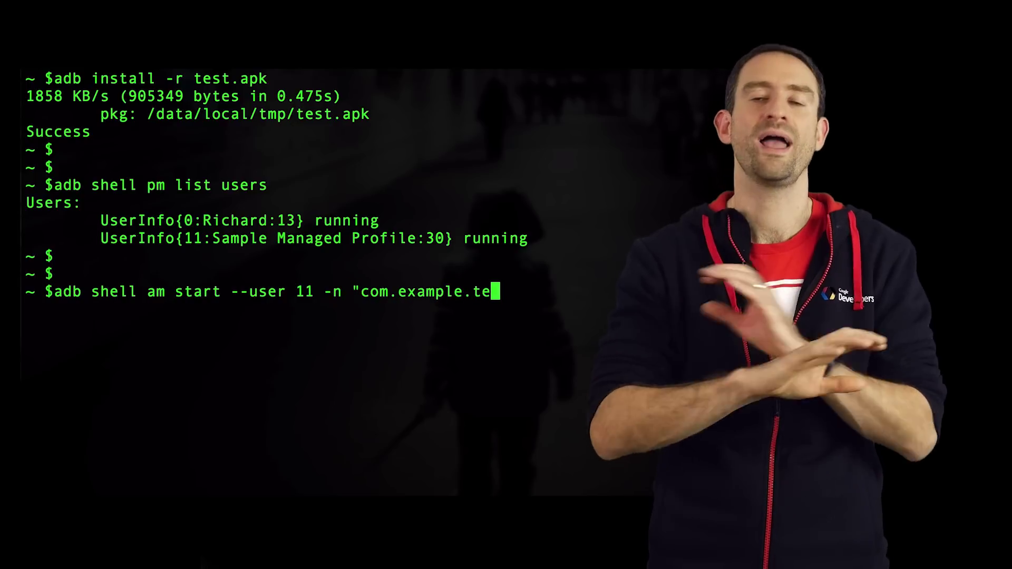
{"action": "type", "text": "st/com.exampl"}
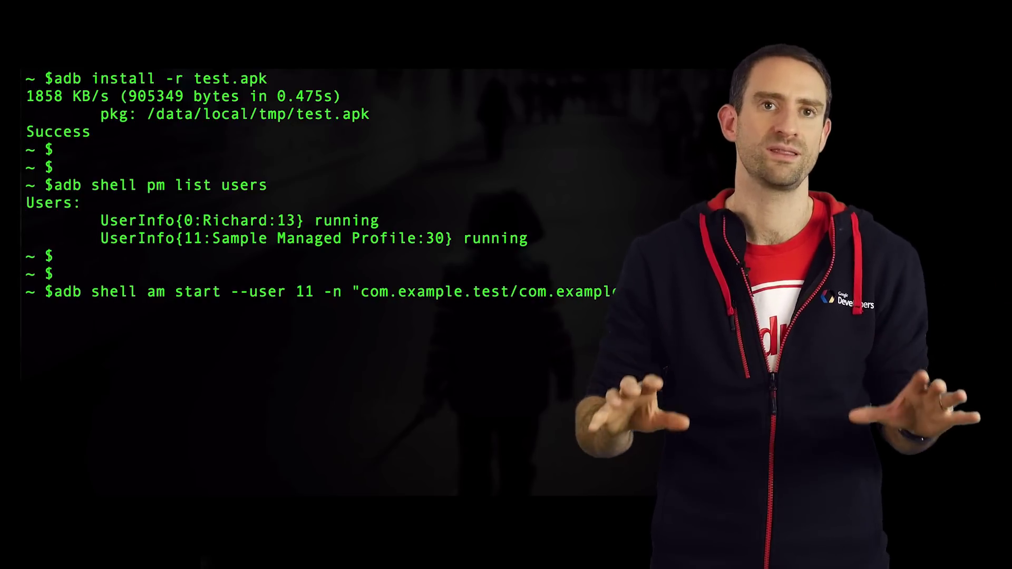
{"action": "type", "text": "ty"}
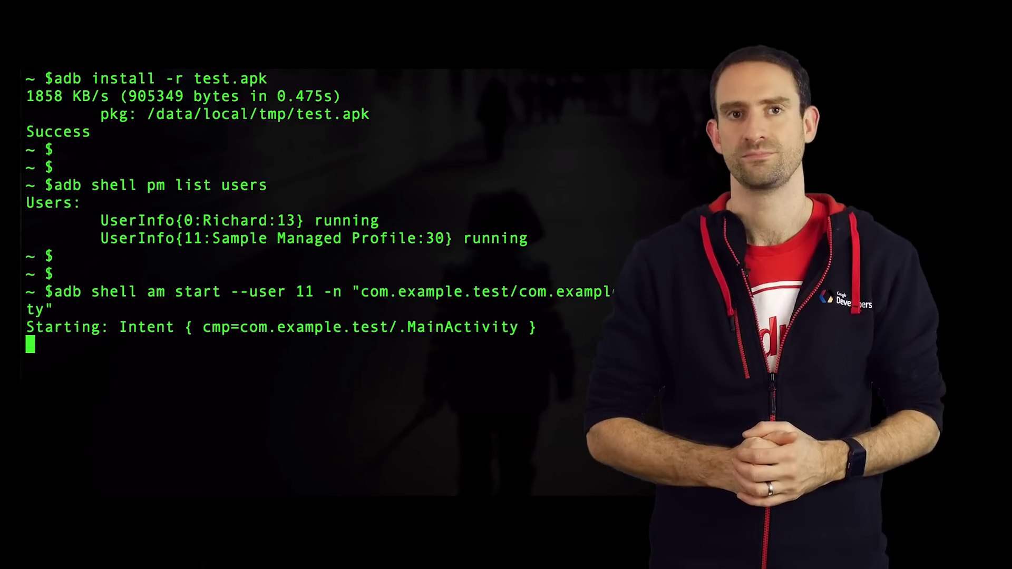